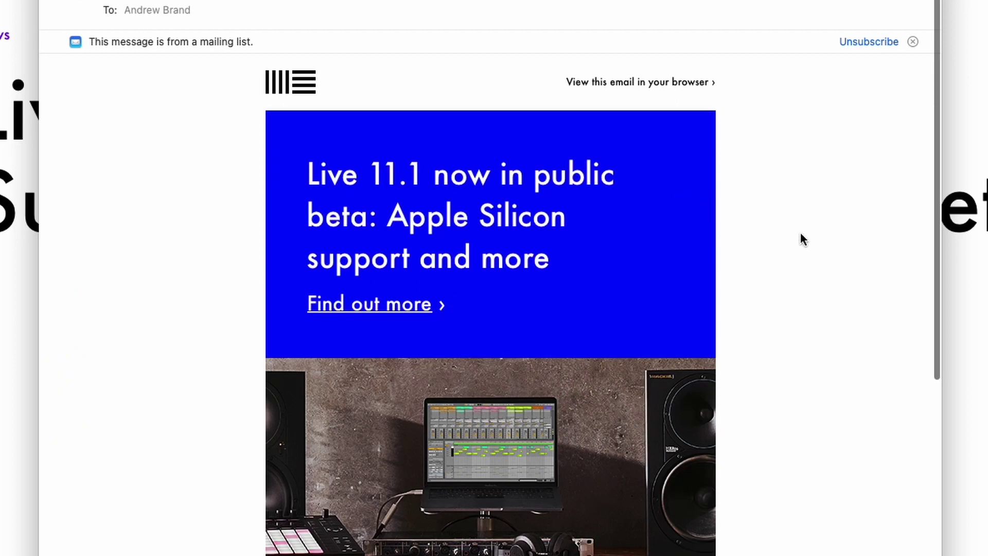
Step: Scroll down the Ableton newsletter to read the Live 11.1 public beta announcement
{"action": "scroll", "coordinate": [802, 237], "scroll_direction": "down", "scroll_amount": 2}
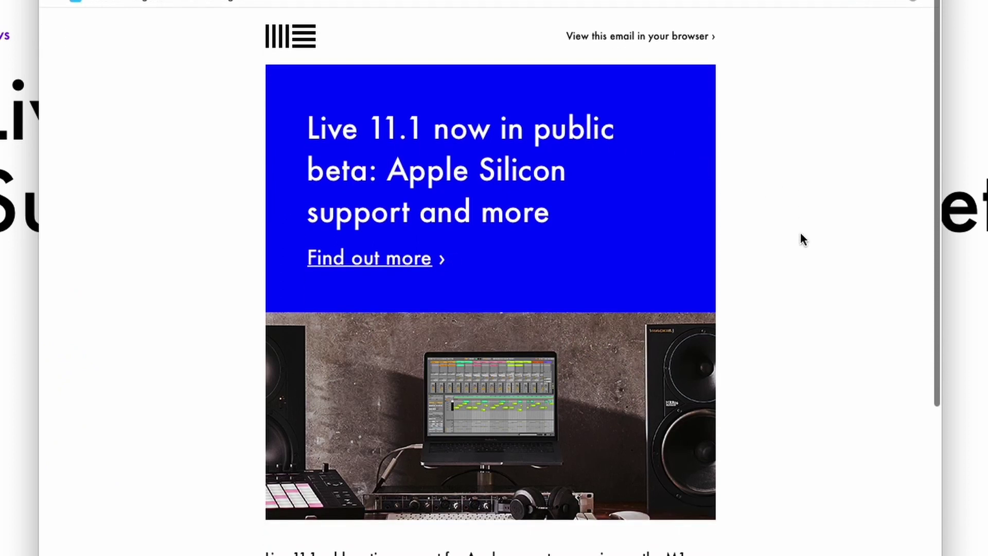
{"action": "scroll", "coordinate": [803, 234], "scroll_direction": "down", "scroll_amount": 2}
{"action": "scroll", "coordinate": [806, 227], "scroll_direction": "down", "scroll_amount": 2}
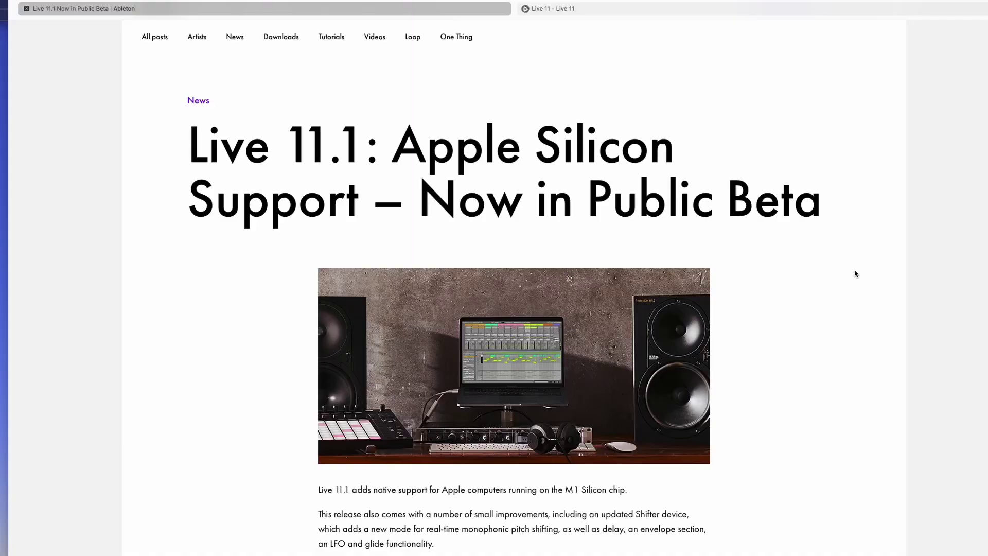
{"action": "scroll", "coordinate": [854, 275], "scroll_direction": "down", "scroll_amount": 5}
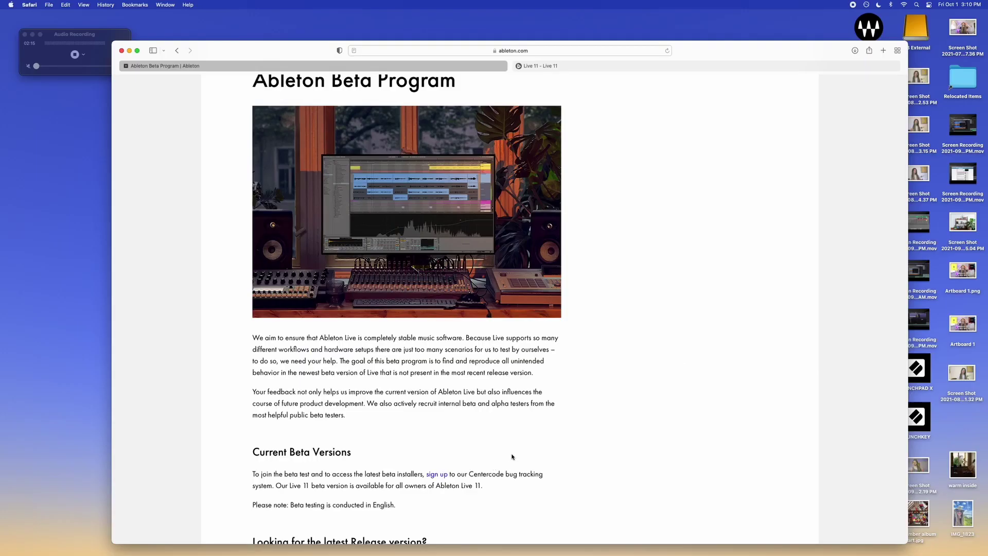
{"action": "scroll", "coordinate": [674, 271], "scroll_direction": "up", "scroll_amount": 5}
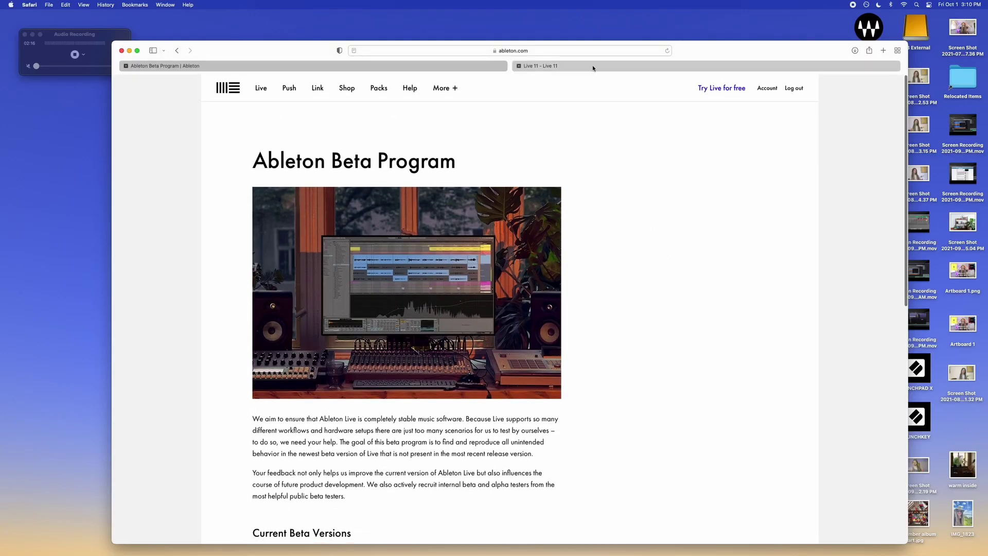
{"action": "left_click", "coordinate": [593, 67]}
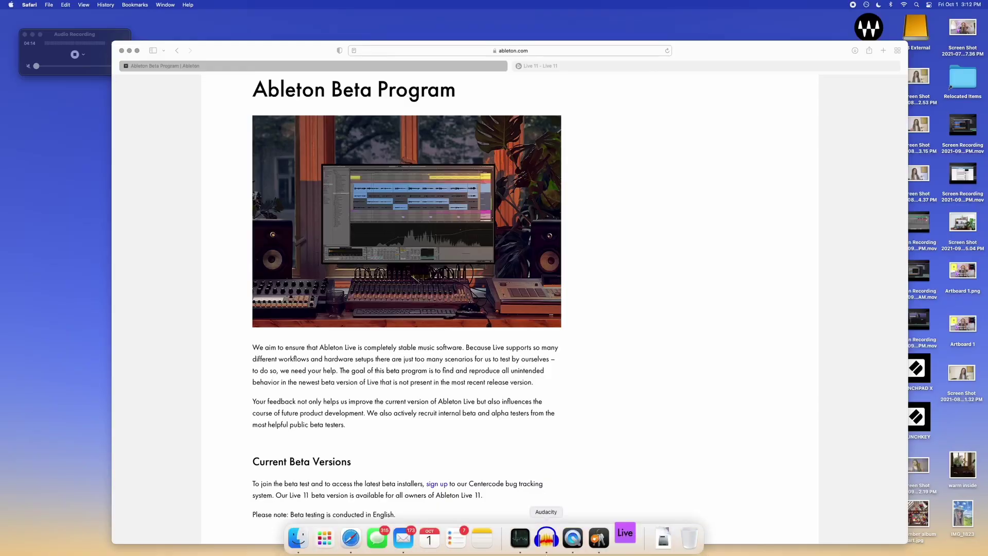
{"action": "left_click", "coordinate": [45, 5]}
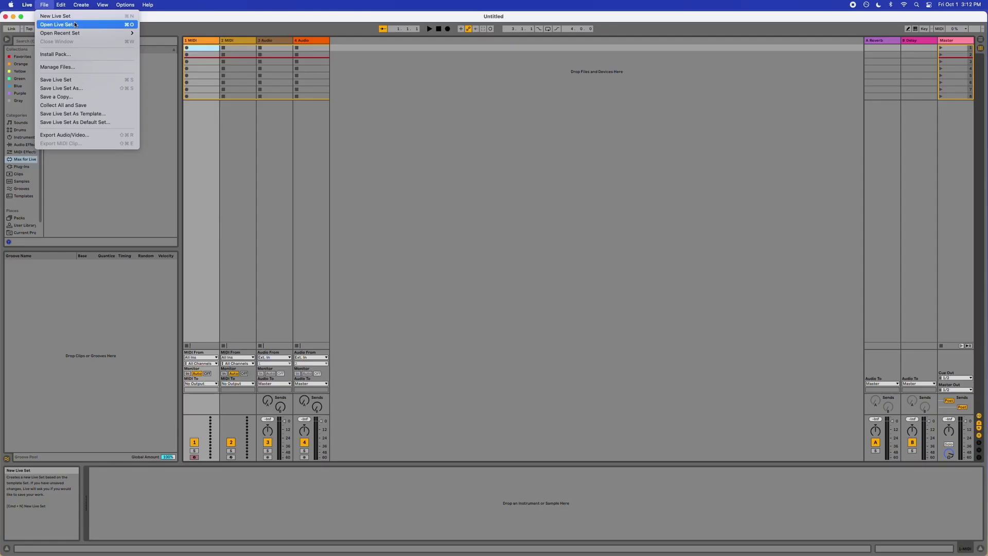
Step: Zoom in around bar 73 and unfold Lounge Lizard tracks 21 and 23 to show their MIDI notes
{"action": "mouse_move", "coordinate": [89, 32]}
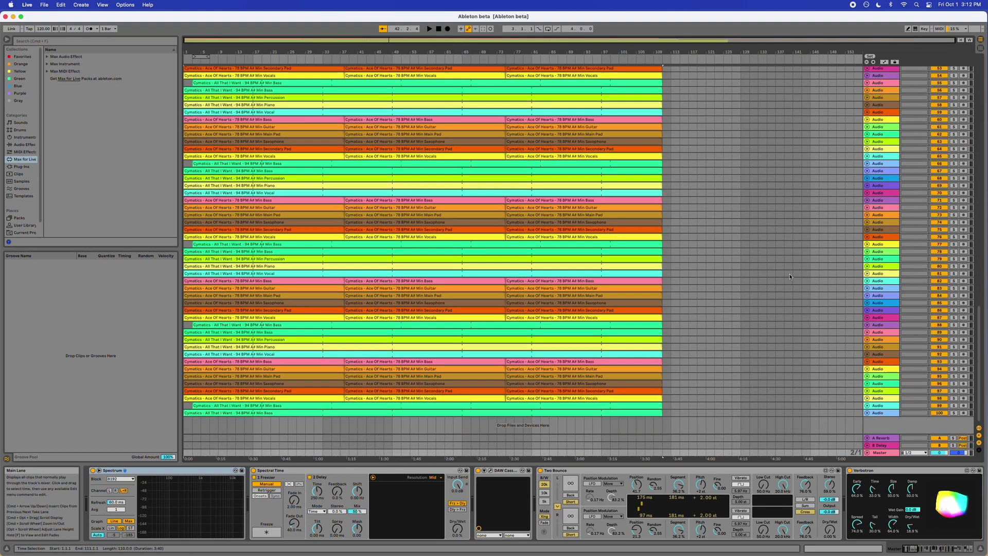
{"action": "scroll", "coordinate": [803, 267], "scroll_direction": "up", "scroll_amount": 15}
{"action": "scroll", "coordinate": [772, 265], "scroll_direction": "down", "scroll_amount": 8}
{"action": "left_click", "coordinate": [723, 237]}
{"action": "left_click_drag", "start_coordinate": [502, 57], "coordinate": [505, 134]}
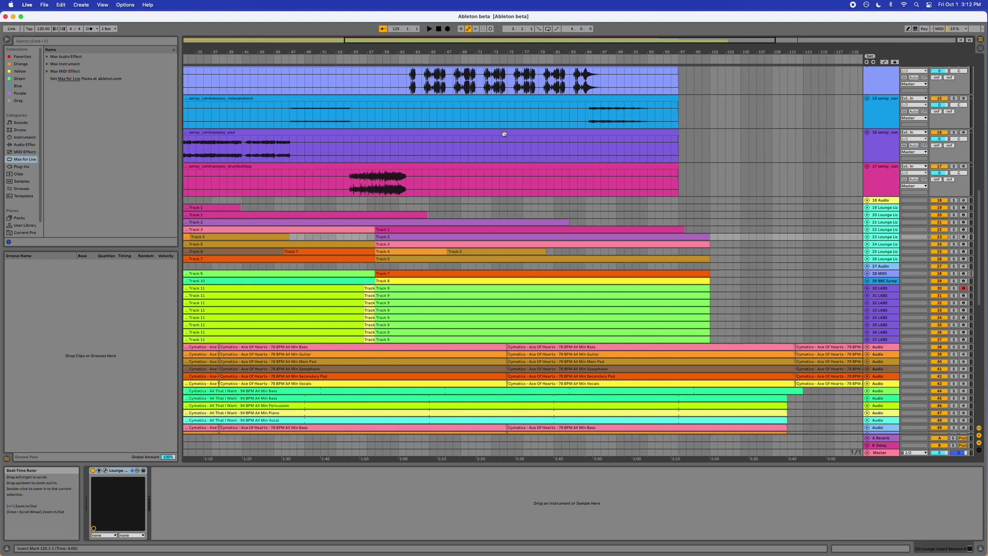
{"action": "left_click", "coordinate": [883, 223]}
{"action": "key", "text": "Right"}
{"action": "key", "text": "Down"}
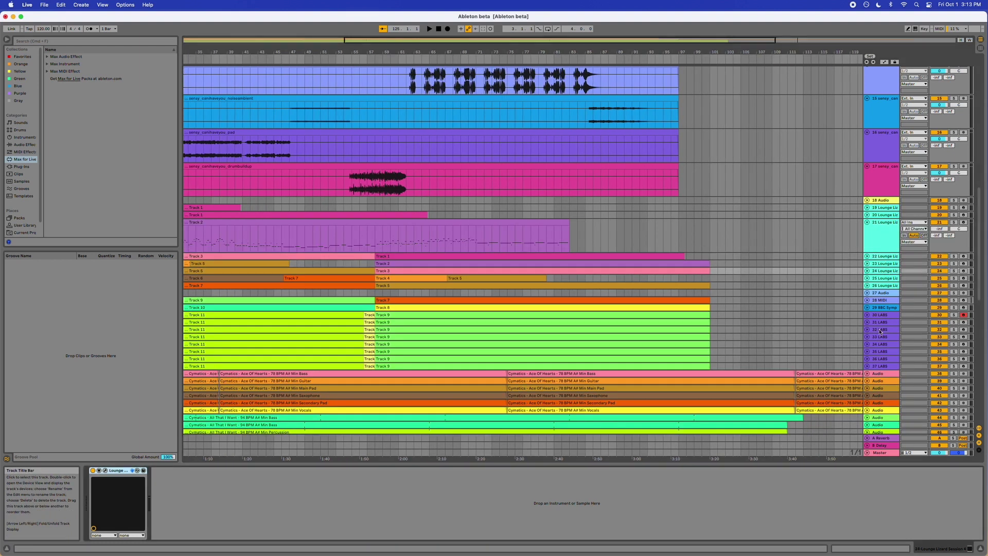
Step: Unfold track 100 and then all tracks to show their waveforms
{"action": "scroll", "coordinate": [885, 329], "scroll_direction": "down", "scroll_amount": 15}
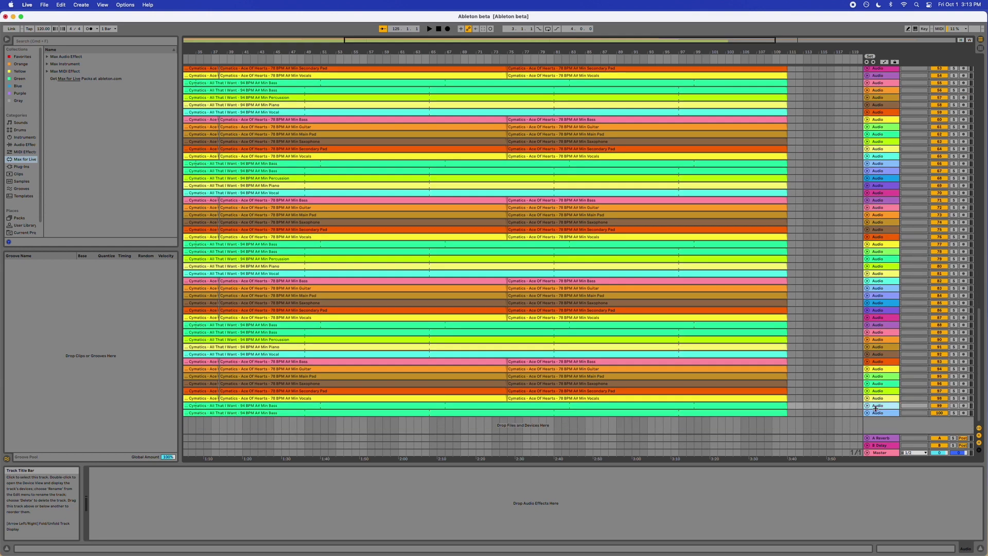
{"action": "left_click", "coordinate": [866, 412]}
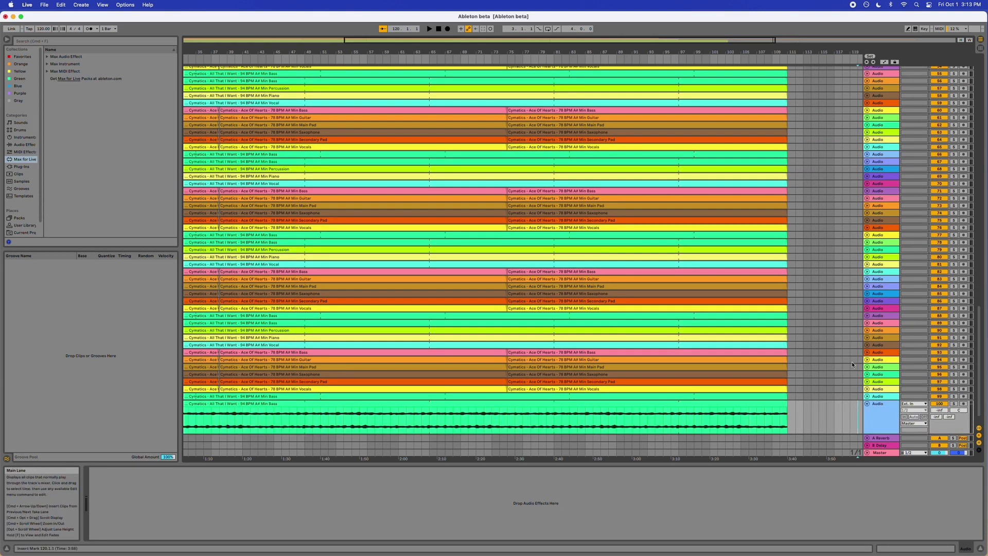
{"action": "key", "text": "super+z"}
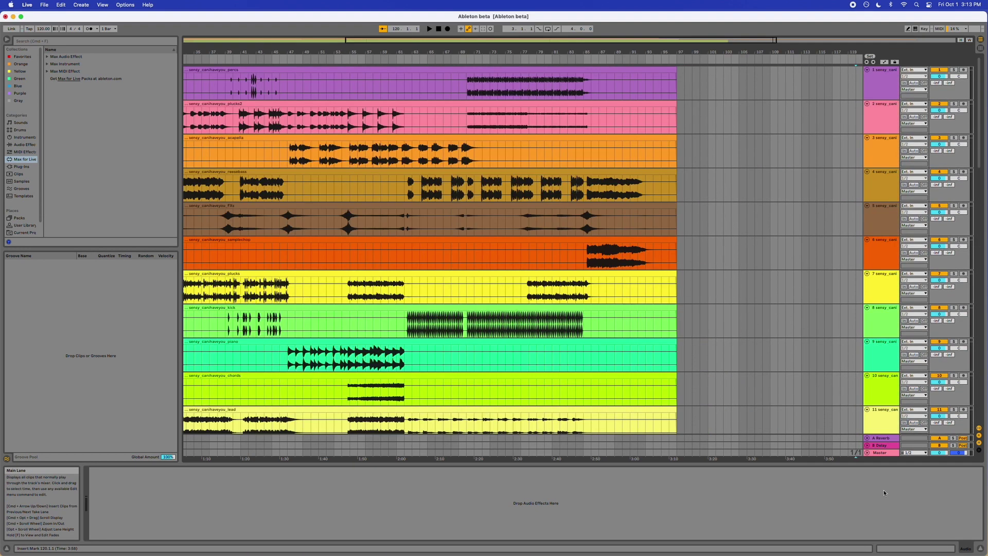
Step: Show the Master track's effect chain and zoom the arrangement to bars 1–59
{"action": "left_click", "coordinate": [885, 454]}
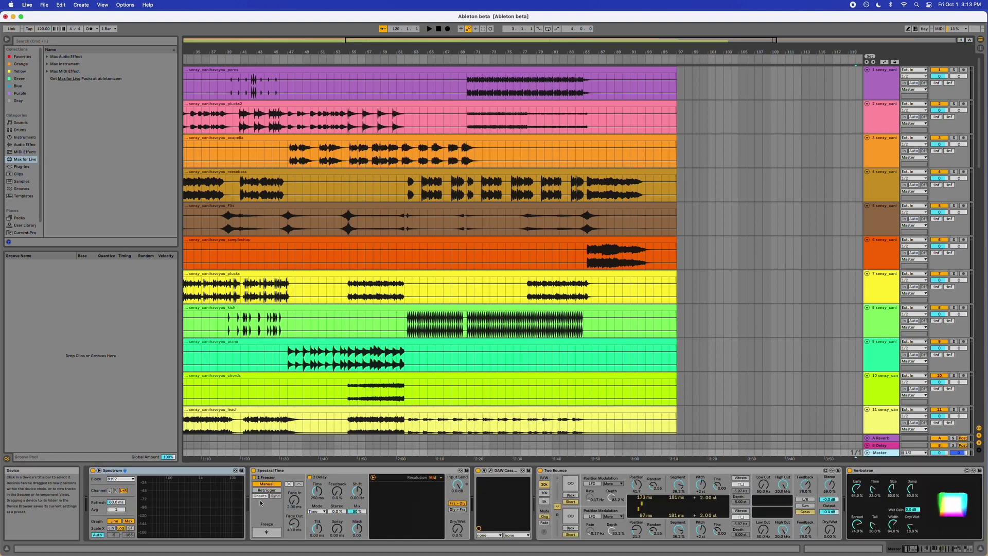
{"action": "scroll", "coordinate": [219, 472], "scroll_direction": "right", "scroll_amount": 10}
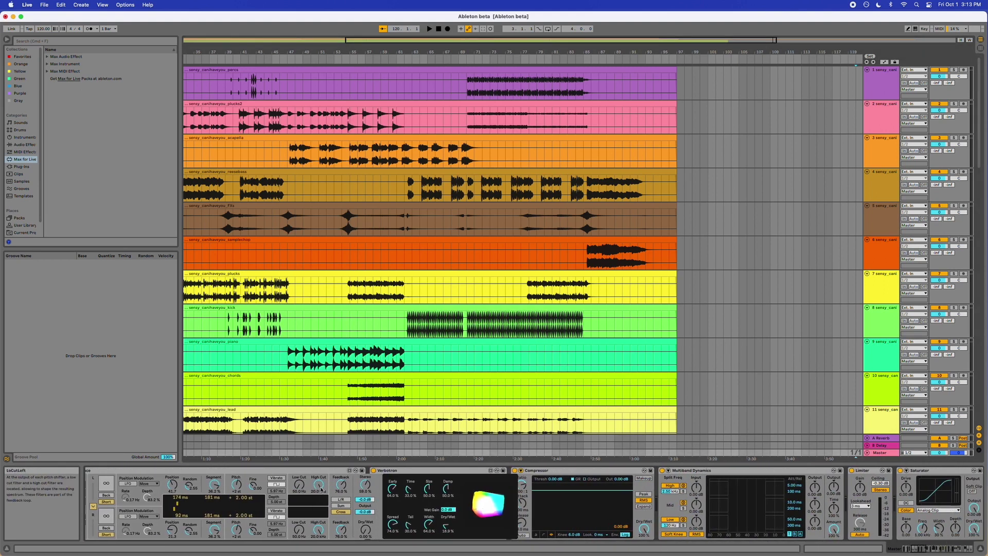
{"action": "scroll", "coordinate": [321, 489], "scroll_direction": "right", "scroll_amount": 15}
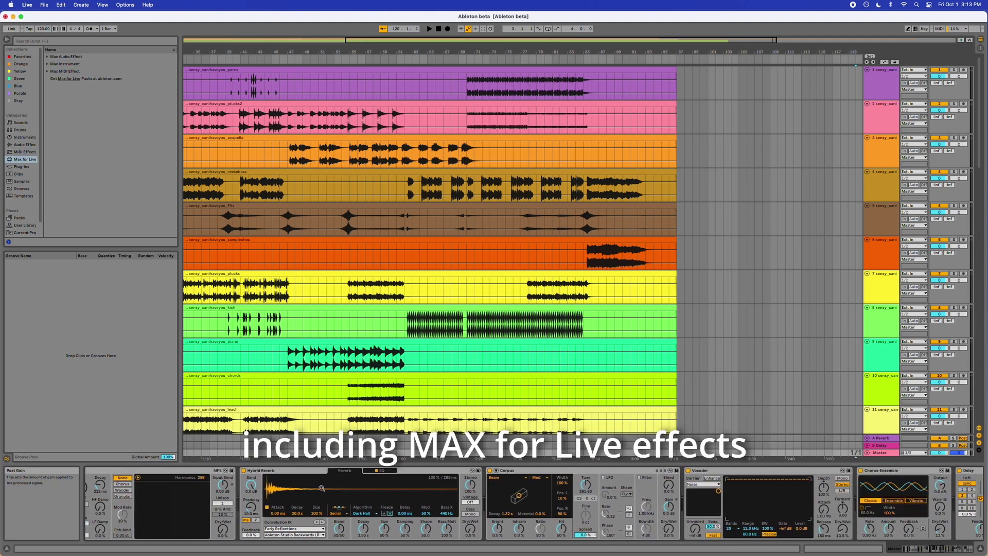
{"action": "scroll", "coordinate": [321, 488], "scroll_direction": "right", "scroll_amount": 10}
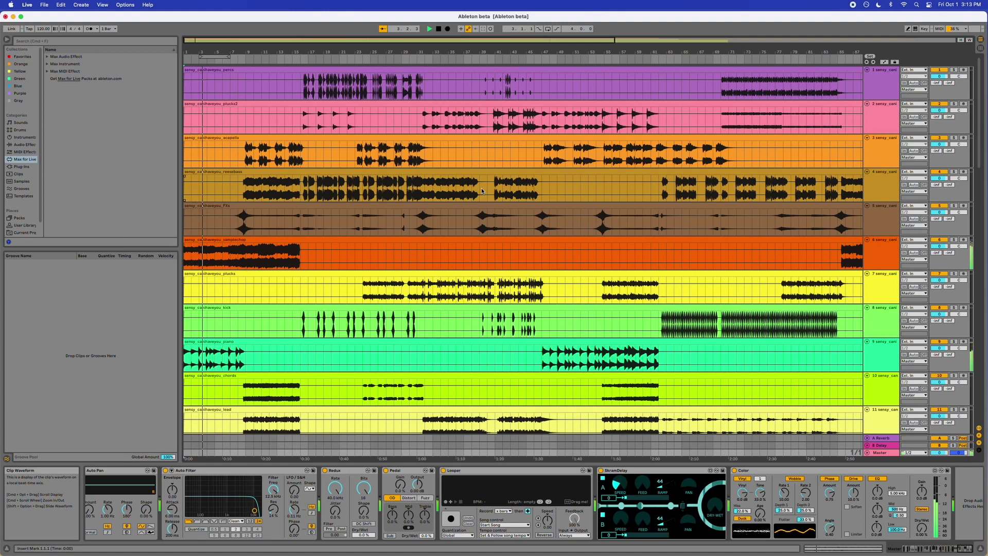
{"action": "left_click_drag", "start_coordinate": [369, 46], "coordinate": [461, 227]}
{"action": "scroll", "coordinate": [467, 258], "scroll_direction": "down", "scroll_amount": 20}
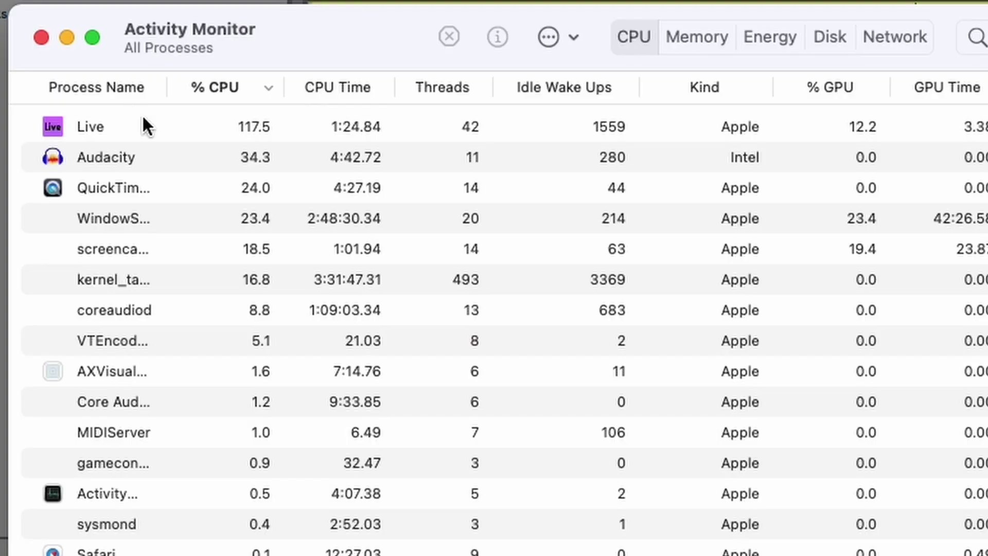
Step: Select the Live process in Activity Monitor to check its 117.5% CPU load
{"action": "left_click", "coordinate": [216, 138]}
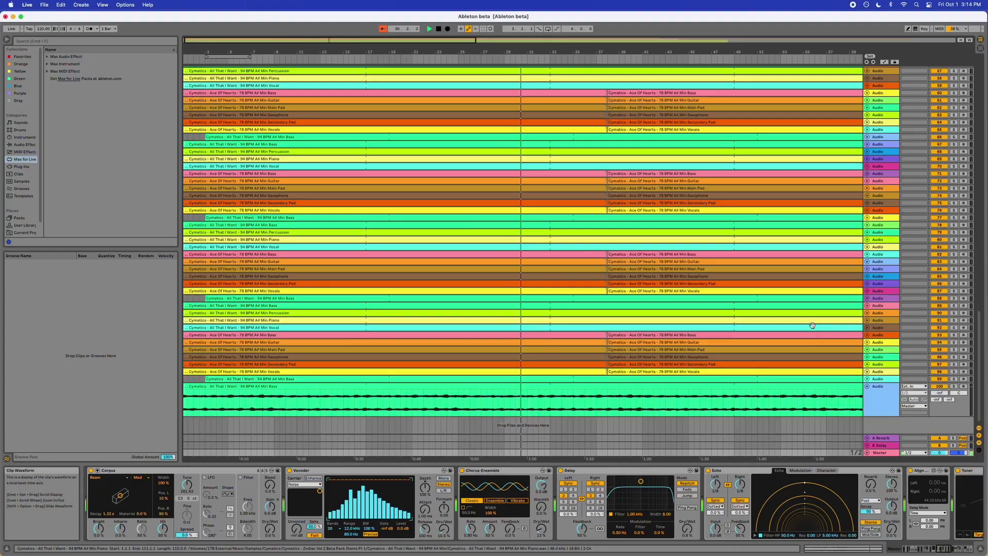
Step: Select track 97 during playback and scroll through the tracks to view its effects
{"action": "left_click", "coordinate": [883, 364]}
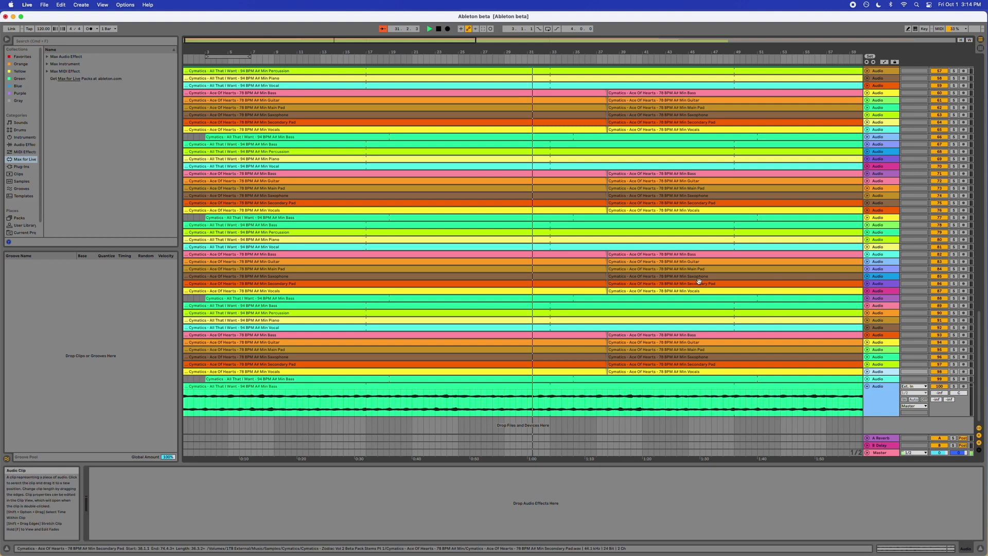
{"action": "scroll", "coordinate": [539, 260], "scroll_direction": "up", "scroll_amount": 5}
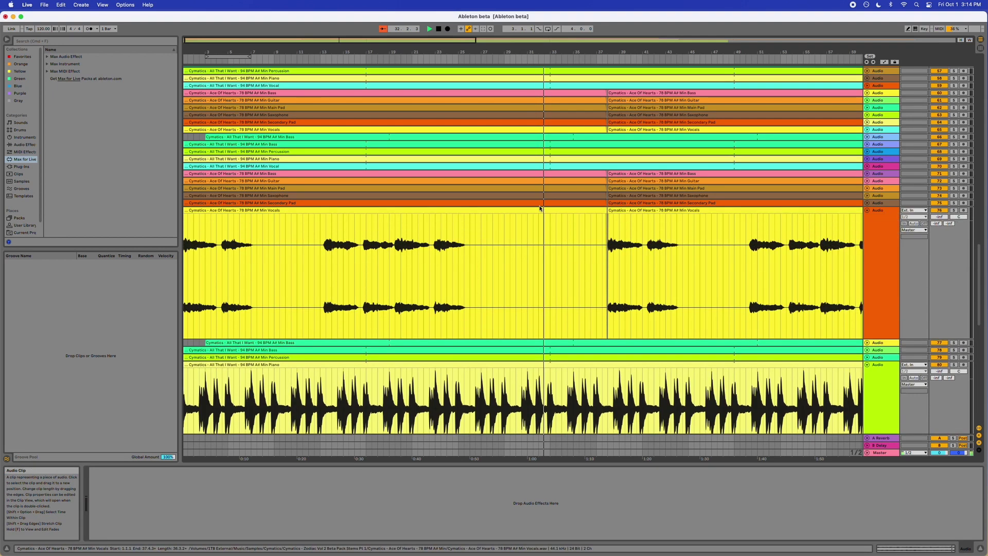
{"action": "scroll", "coordinate": [539, 157], "scroll_direction": "down", "scroll_amount": 3}
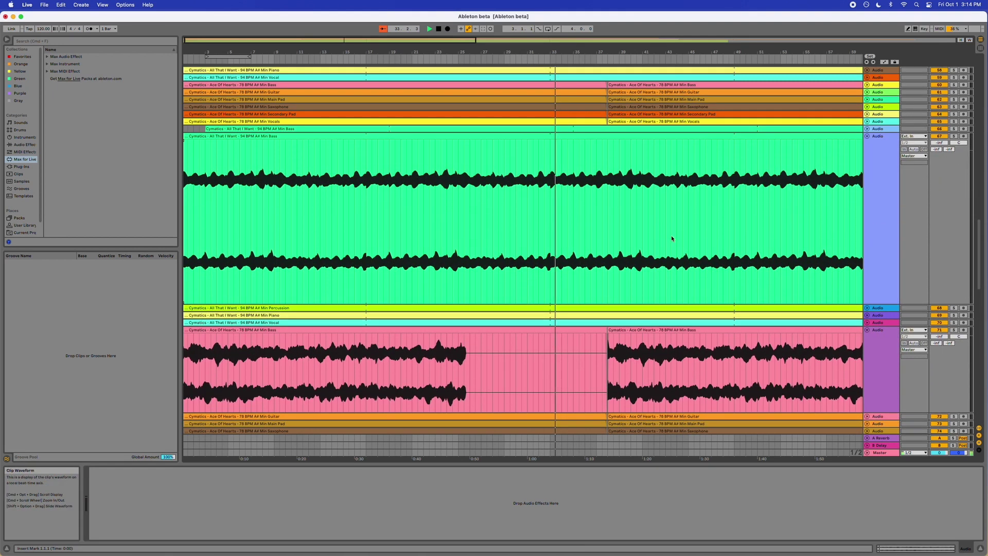
{"action": "scroll", "coordinate": [637, 216], "scroll_direction": "up", "scroll_amount": 5}
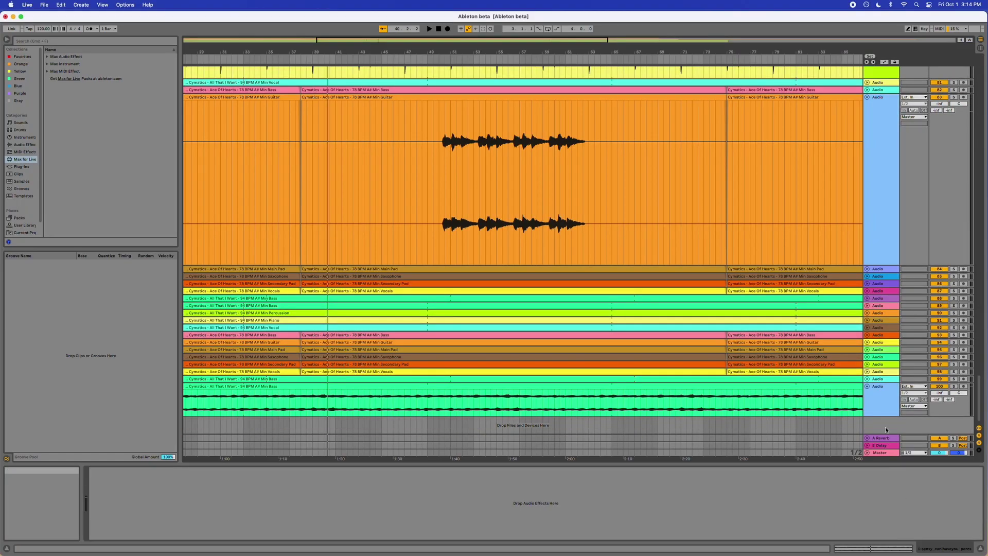
Step: Select another track and browse its device chain, including the Spectrum device
{"action": "left_click", "coordinate": [884, 402]}
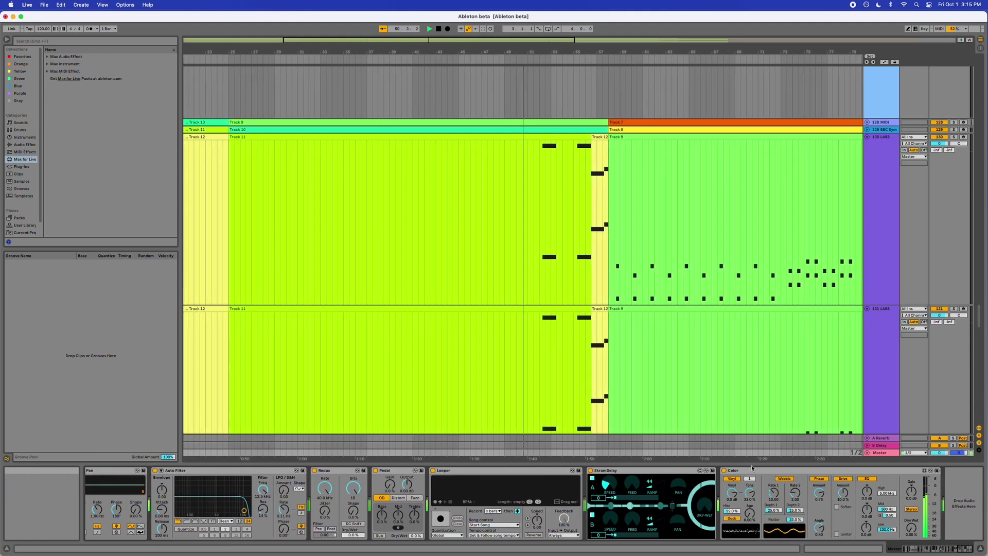
{"action": "scroll", "coordinate": [431, 479], "scroll_direction": "right", "scroll_amount": 15}
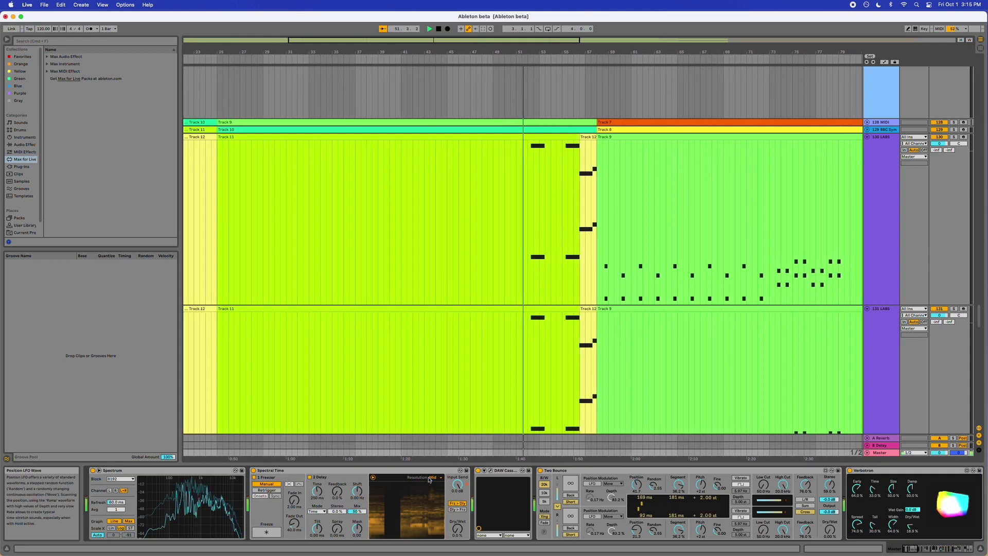
{"action": "left_click", "coordinate": [157, 471]}
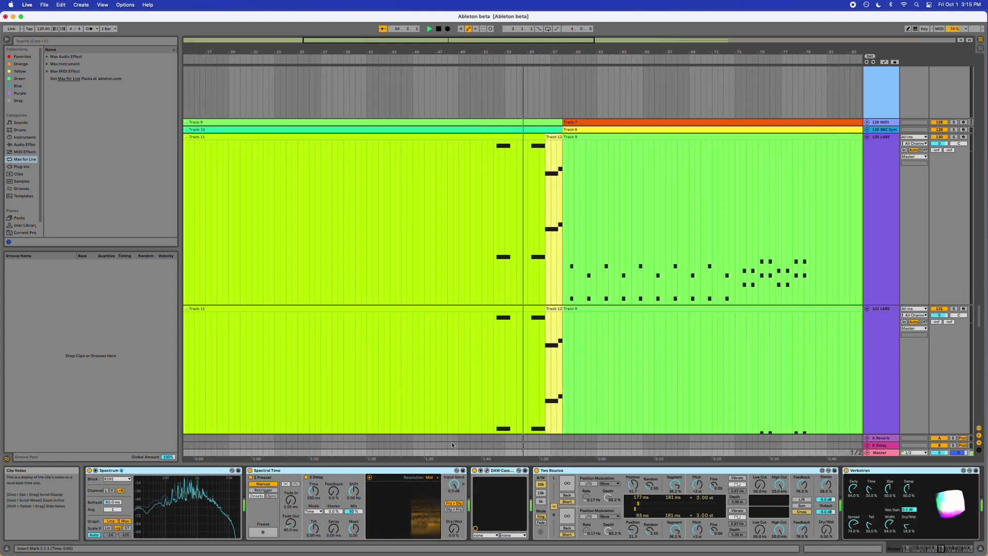
{"action": "scroll", "coordinate": [602, 494], "scroll_direction": "left", "scroll_amount": 15}
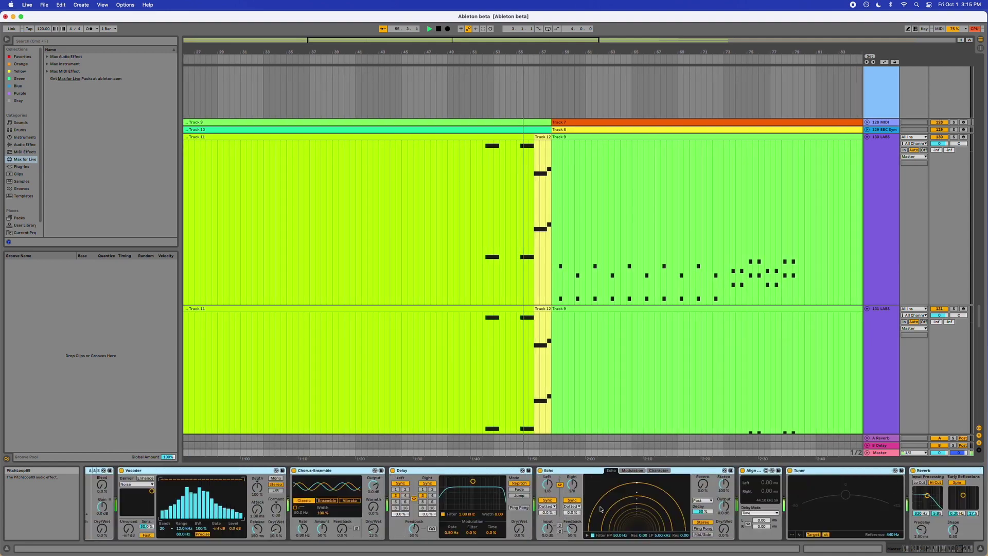
{"action": "scroll", "coordinate": [598, 510], "scroll_direction": "right", "scroll_amount": 3}
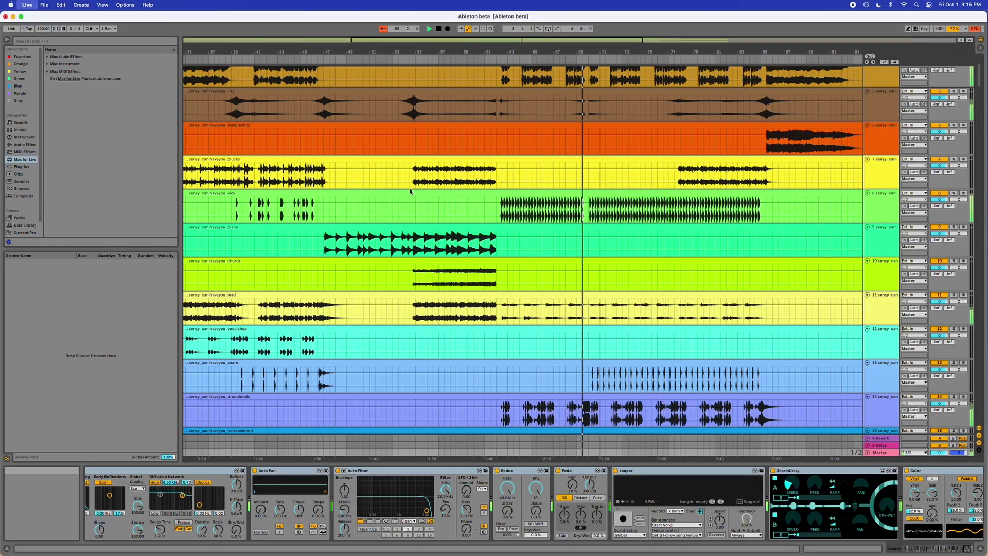
Step: Open Preferences to the Audio settings showing 44100 Hz, 128-sample buffer and 6.01 ms latency
{"action": "key", "text": "super+comma"}
{"action": "left_click", "coordinate": [418, 202]}
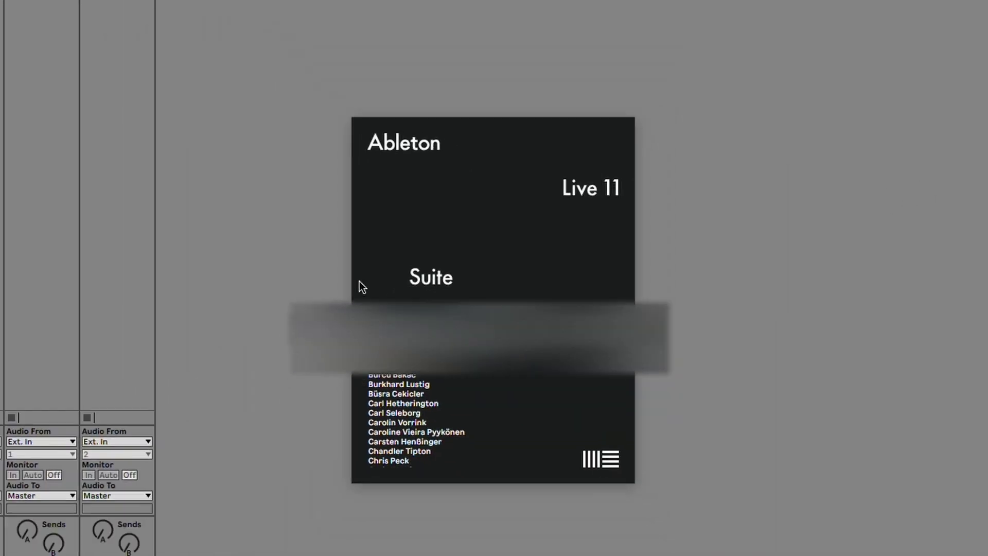
Step: Open the recent set ableton rosetta.als in Live 11 Suite, then select Live 11.1 Beta in Applications
{"action": "left_click", "coordinate": [359, 281]}
{"action": "left_click", "coordinate": [44, 5]}
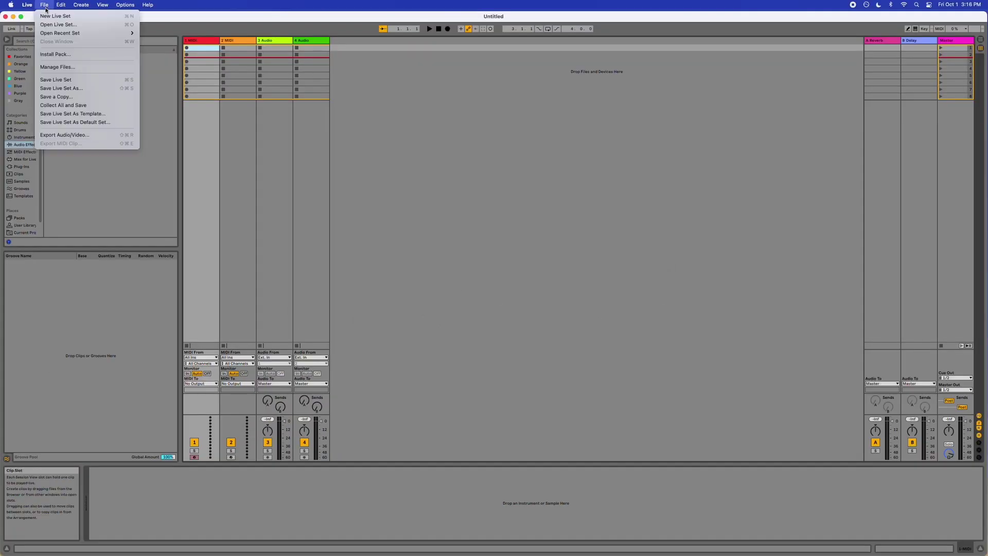
{"action": "mouse_move", "coordinate": [129, 34]}
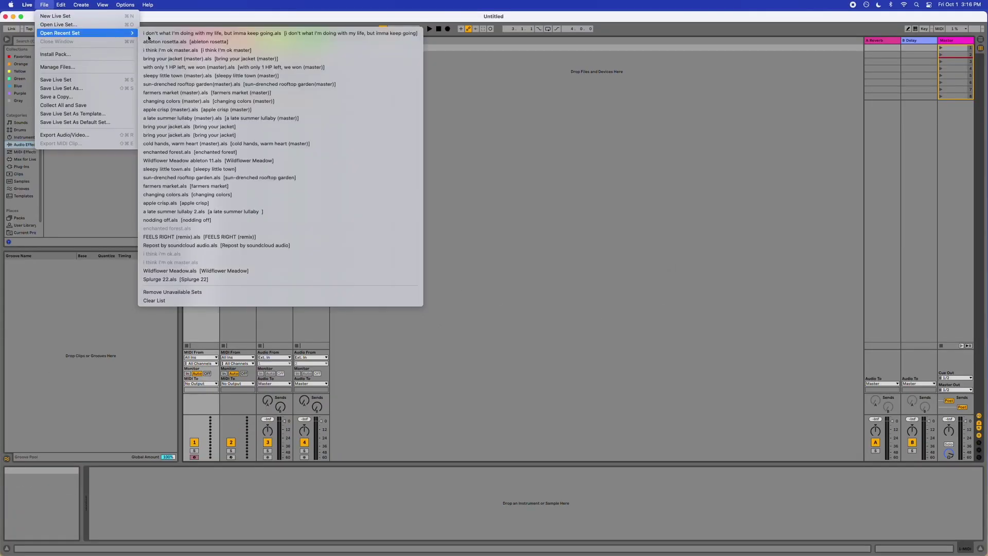
{"action": "left_click", "coordinate": [232, 43]}
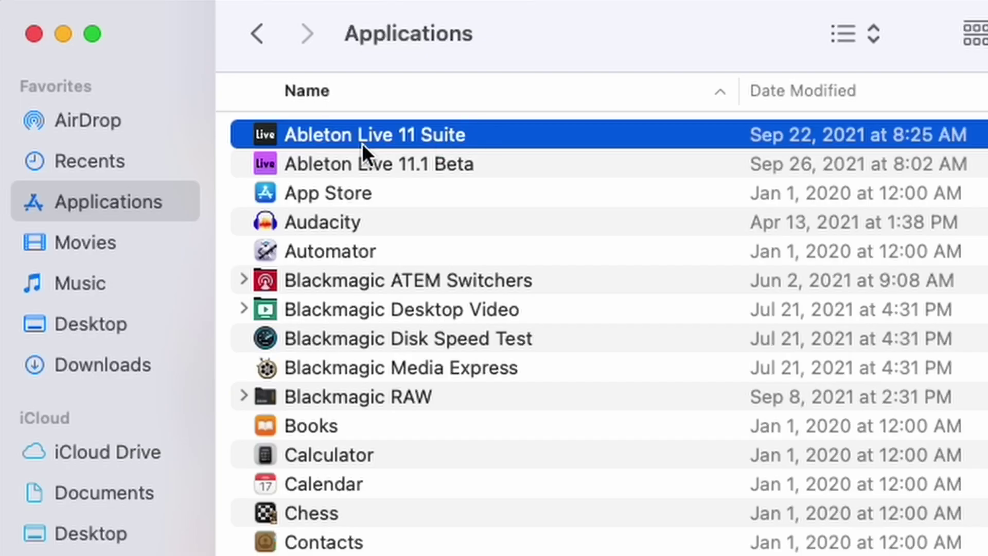
{"action": "left_click", "coordinate": [397, 161]}
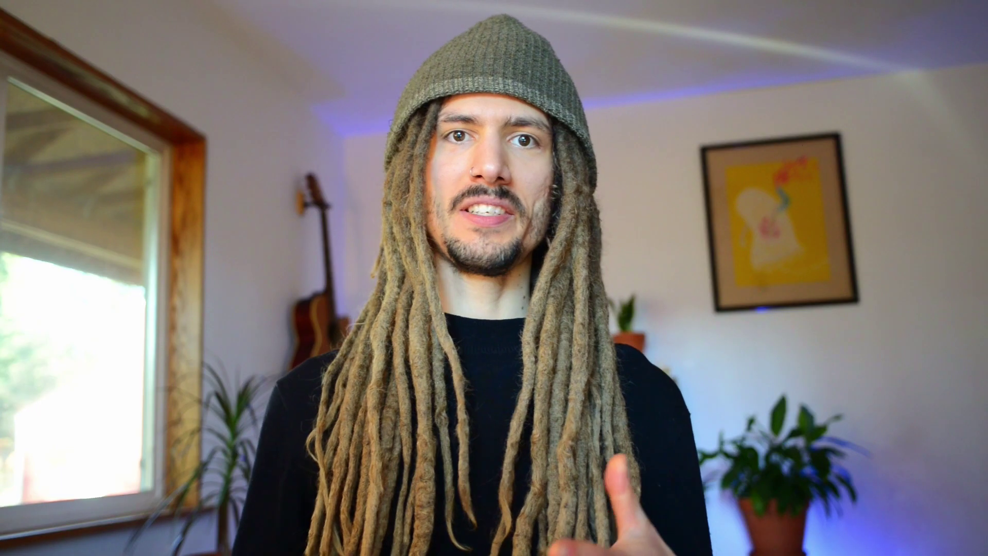